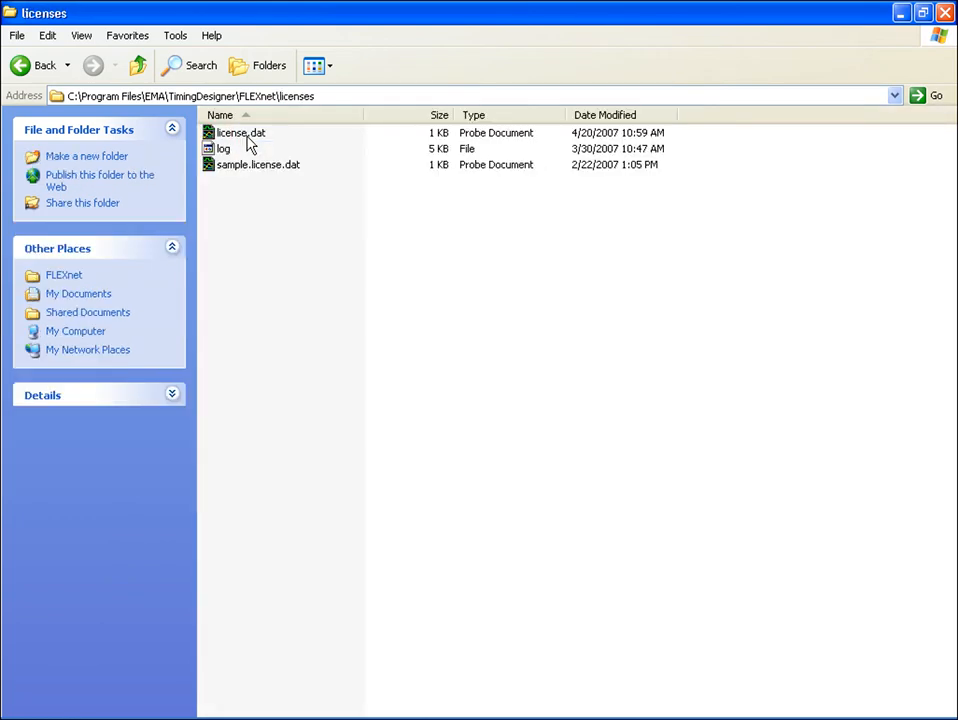
Open the license file and examine the SERVER line's host name, host ID and port number fields.
click(252, 139)
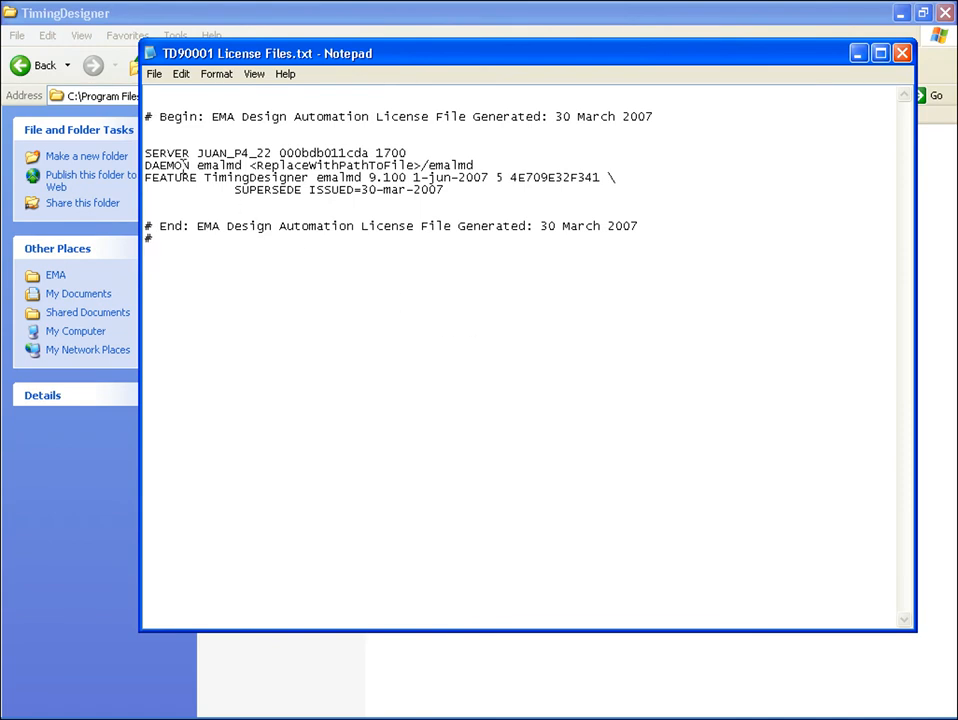
drag(145, 154, 407, 154)
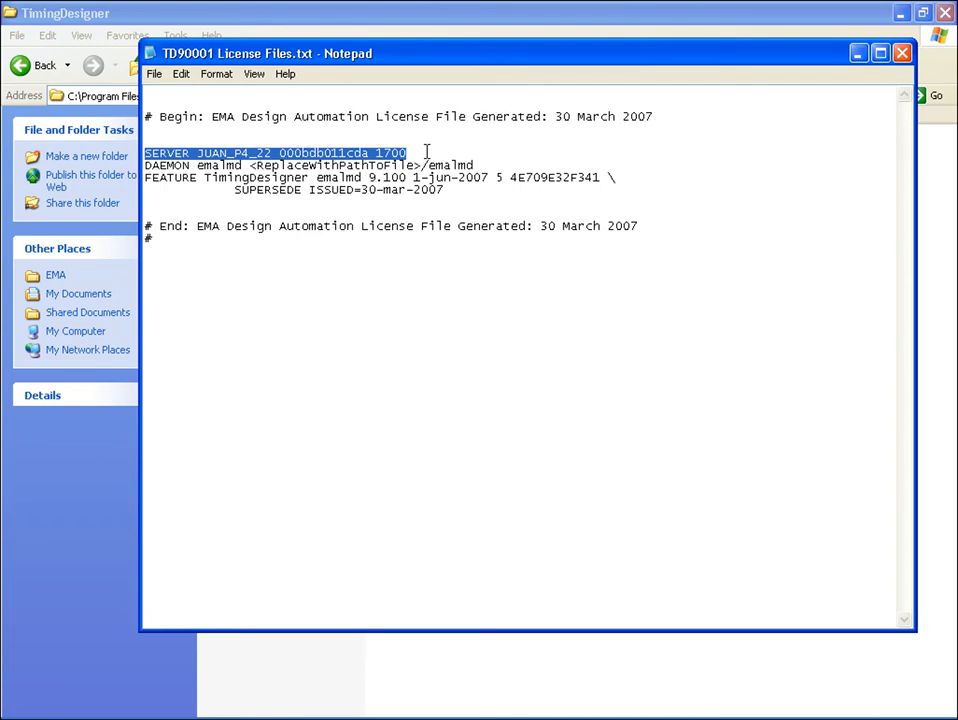
click(303, 152)
drag(204, 152, 268, 150)
key(shift+Home)
double_click(268, 148)
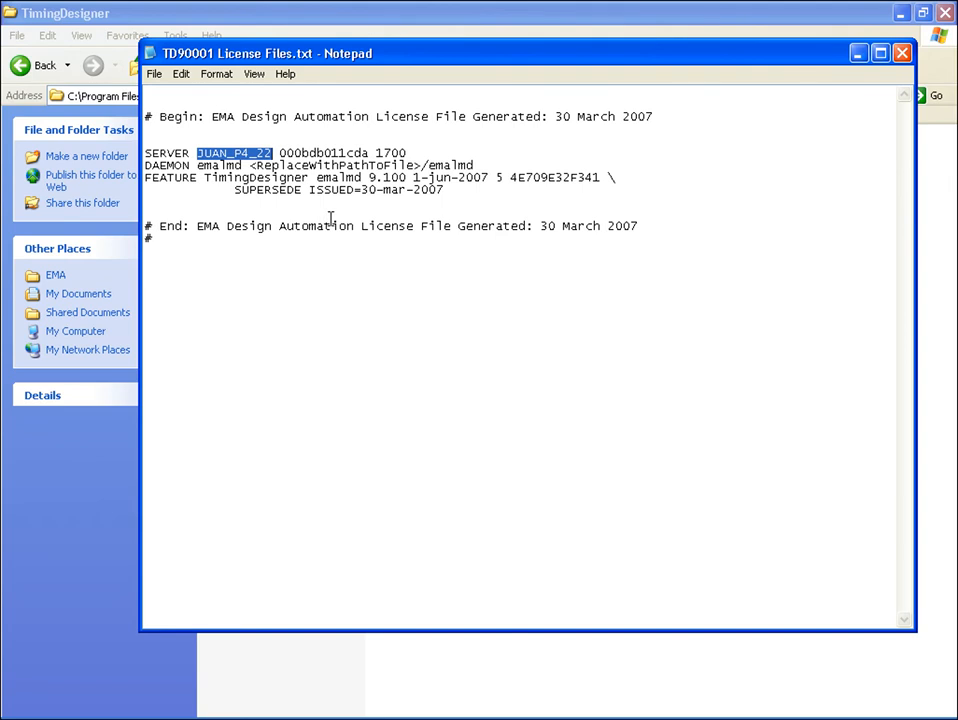
click(282, 153)
drag(282, 153, 368, 153)
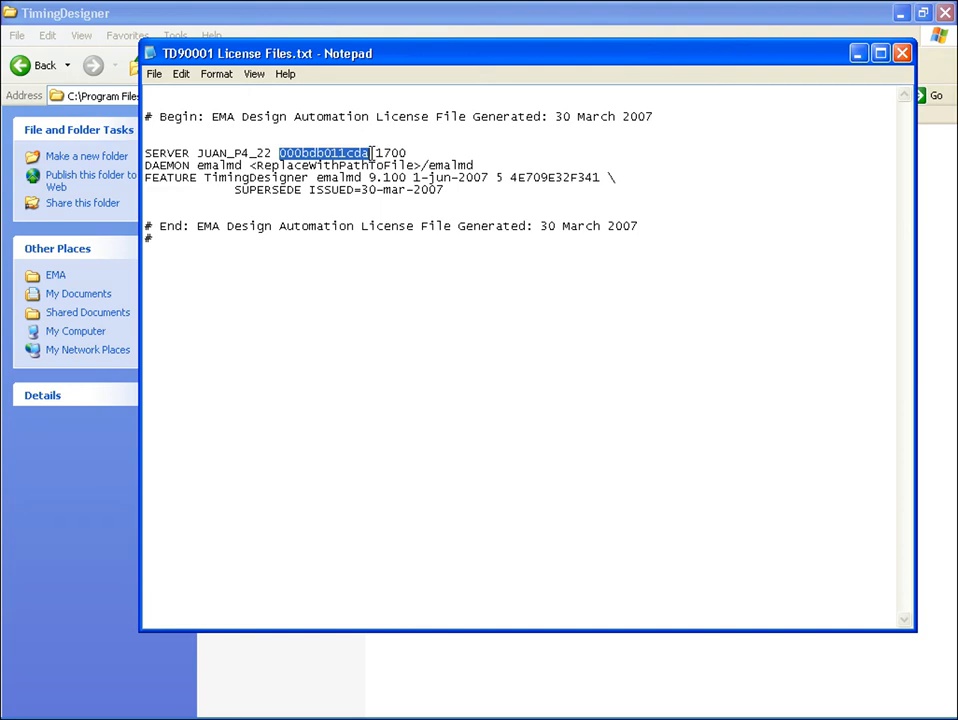
drag(376, 153, 410, 152)
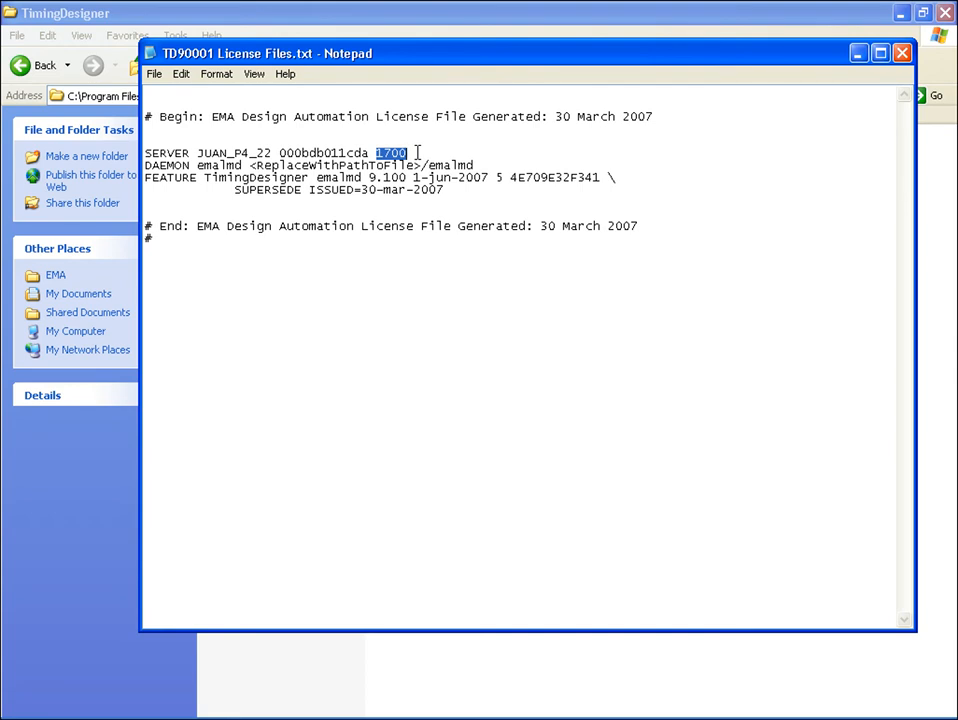
click(417, 152)
Replace the <ReplaceWithPathToFile> placeholder on the DAEMON line with the pasted licenses folder path.
drag(146, 165, 487, 159)
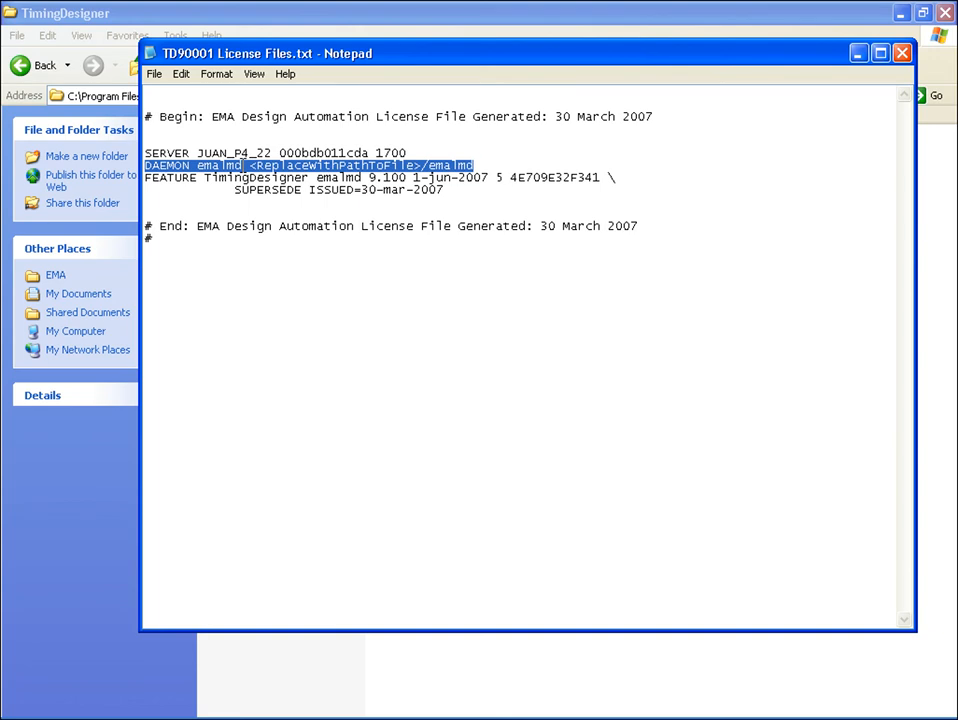
click(247, 165)
drag(247, 165, 427, 165)
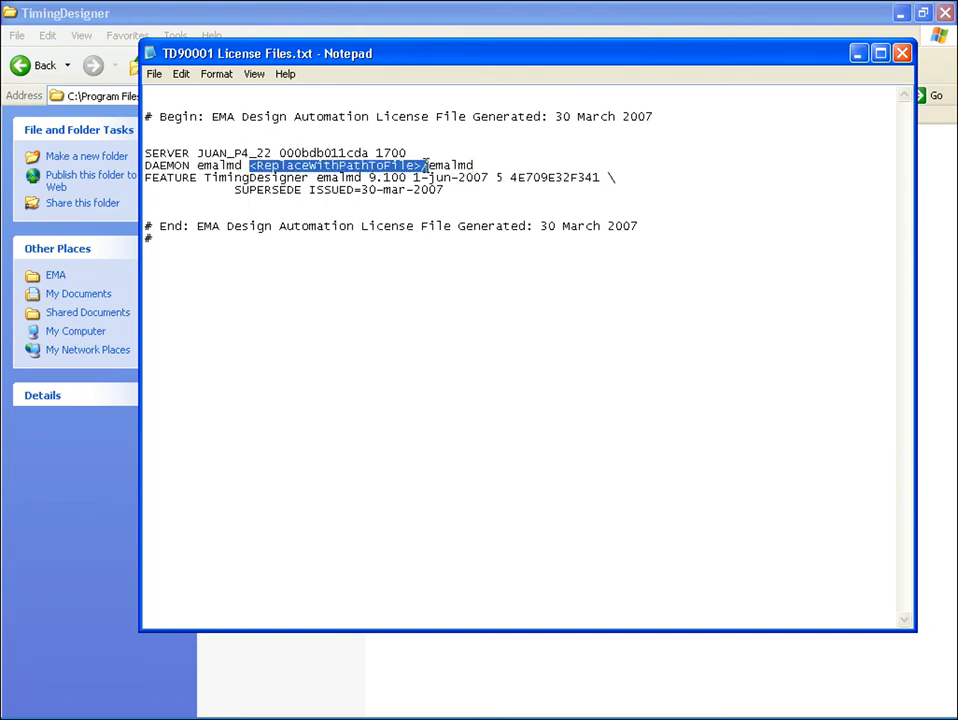
key(ctrl+v)
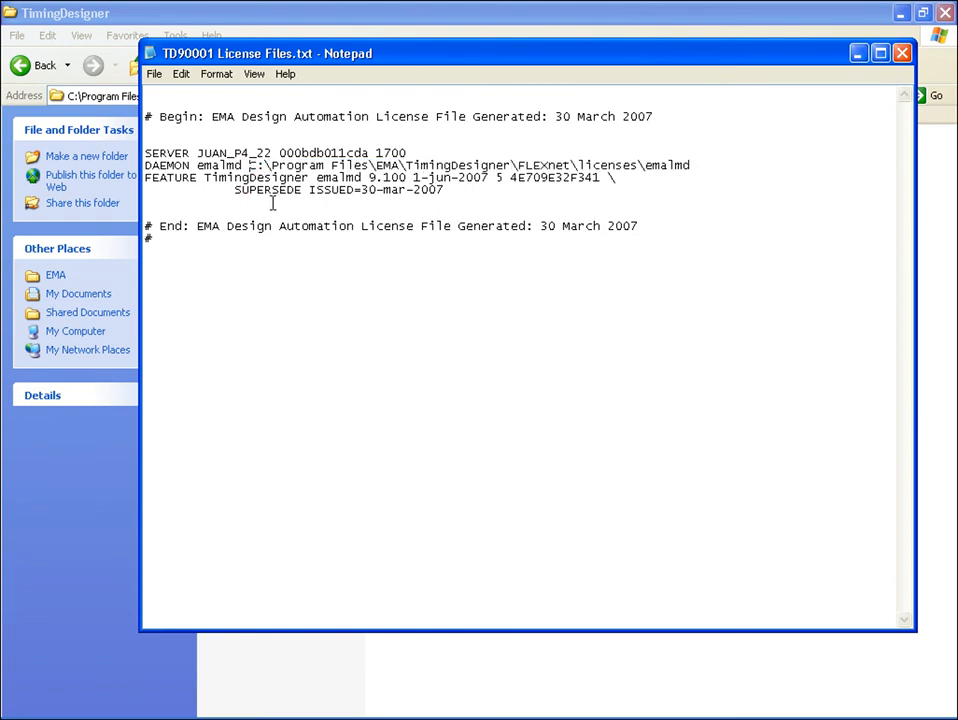
Enclose the DAEMON line's path in double quotes and close the license file.
click(249, 165)
text(")
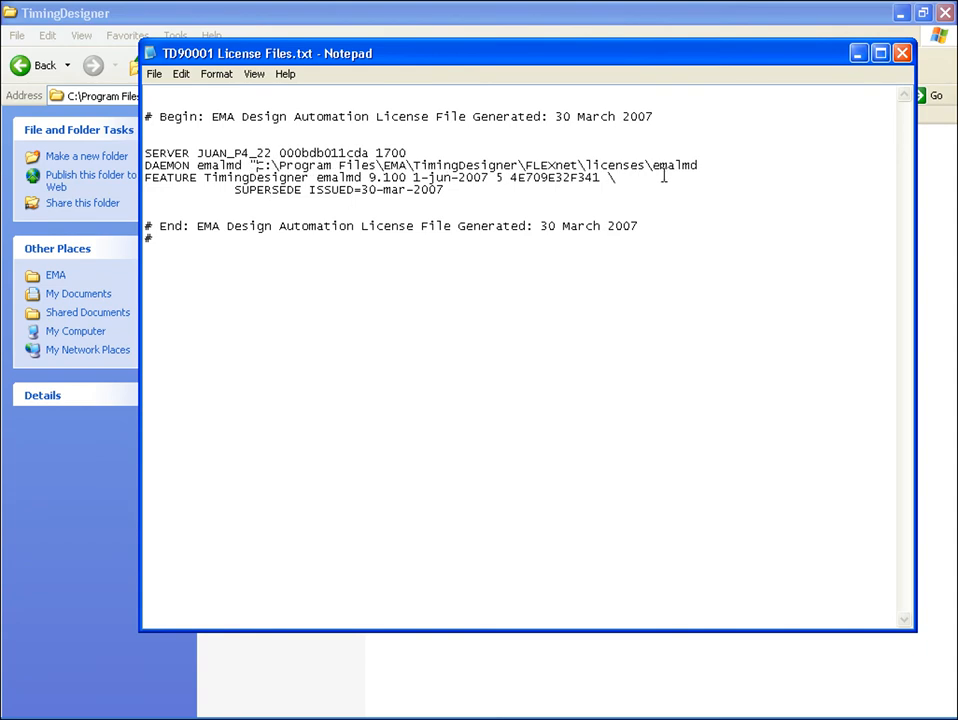
click(699, 165)
text(")
key(alt+F4)
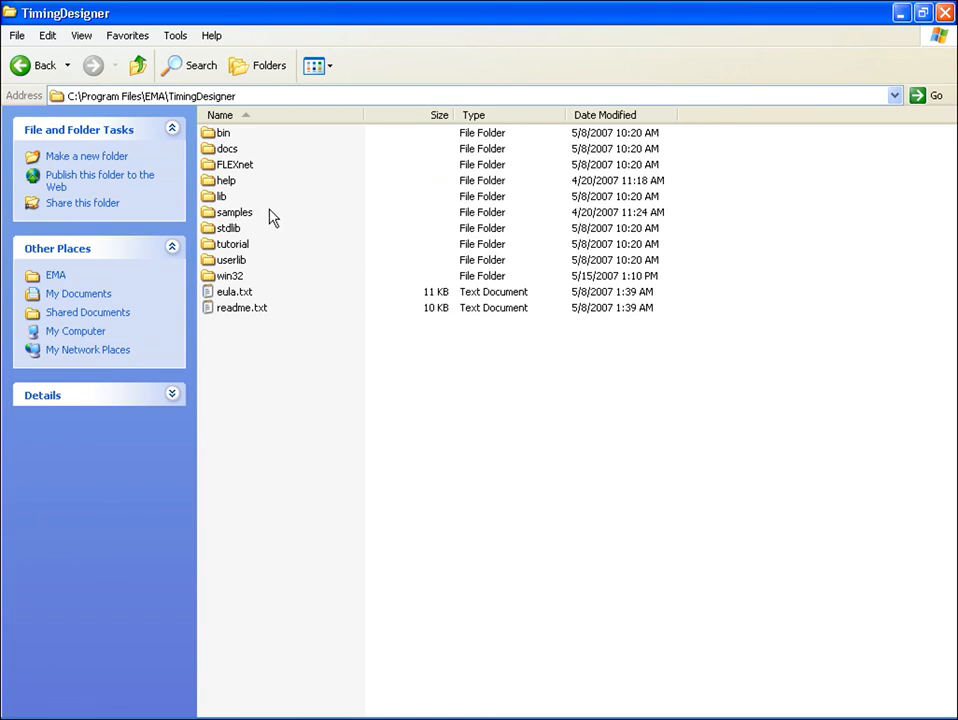
Open the FLEXnet folder and browse its linux, solaris, sunos5 and win32 platform subfolders.
double_click(242, 171)
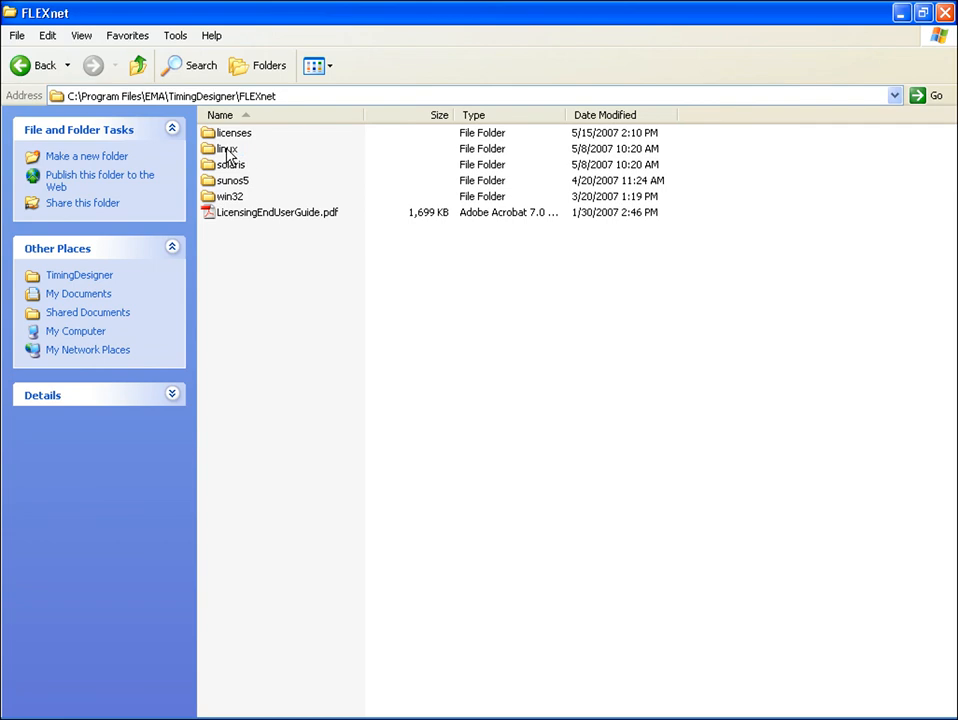
click(224, 149)
click(226, 166)
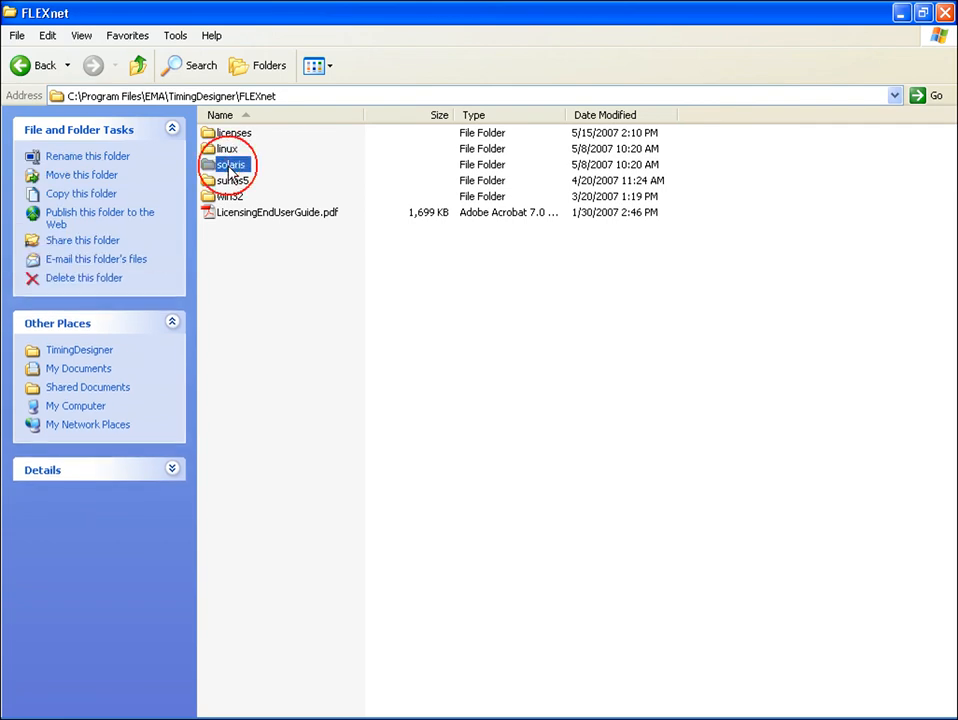
click(240, 181)
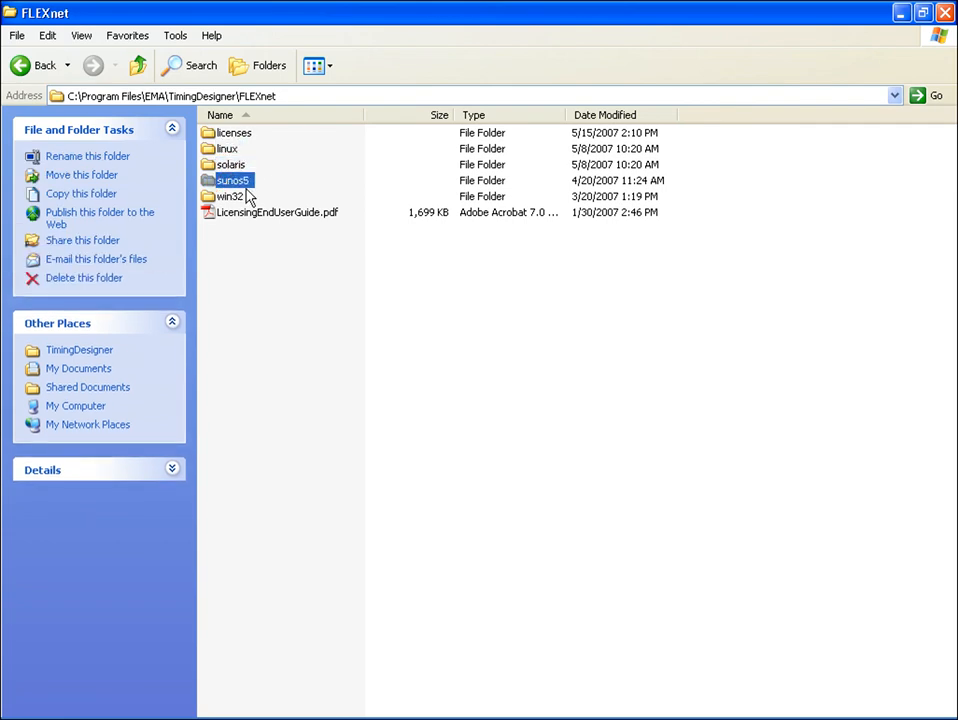
click(226, 196)
click(274, 262)
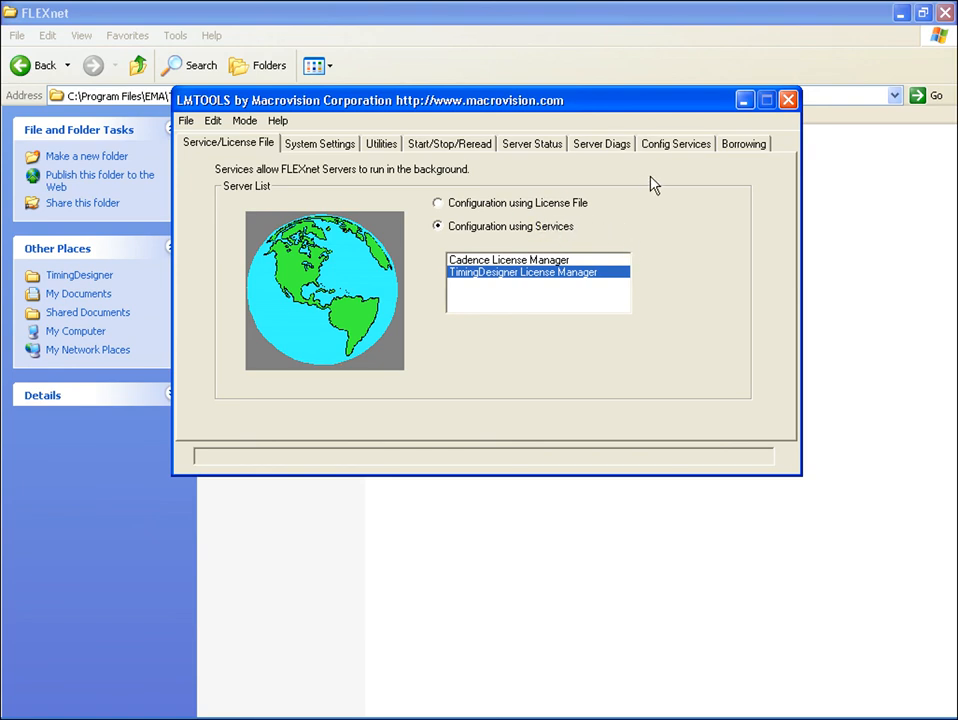
On the service configuration page for TimingDesigner License Manager, set the lmgrd.exe path by choosing lmgrd.exe.
click(656, 147)
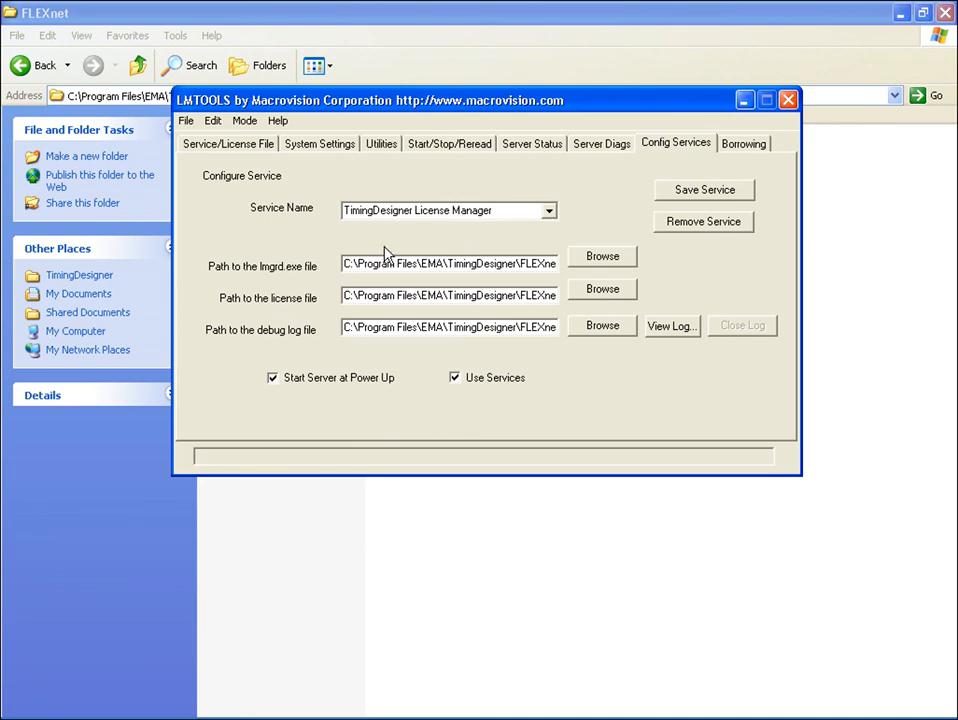
click(418, 210)
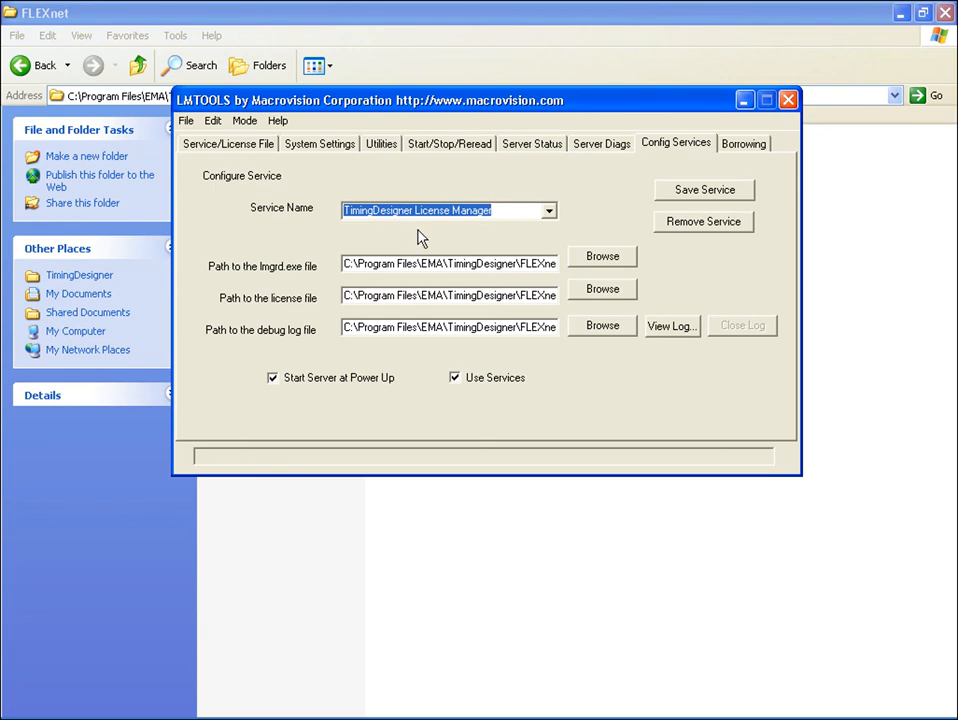
click(608, 262)
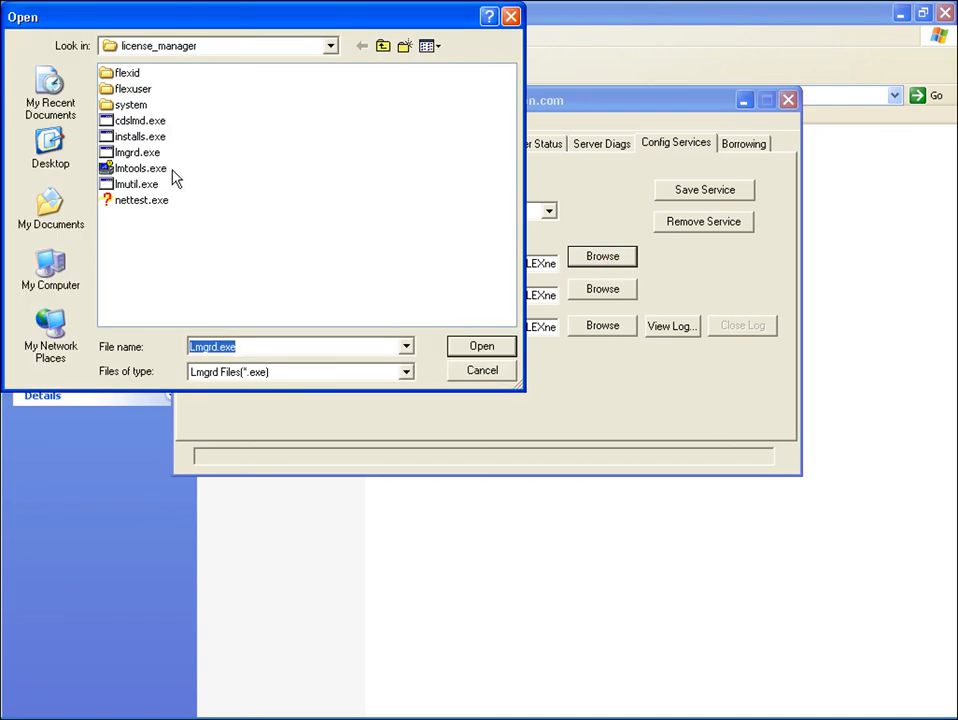
click(145, 154)
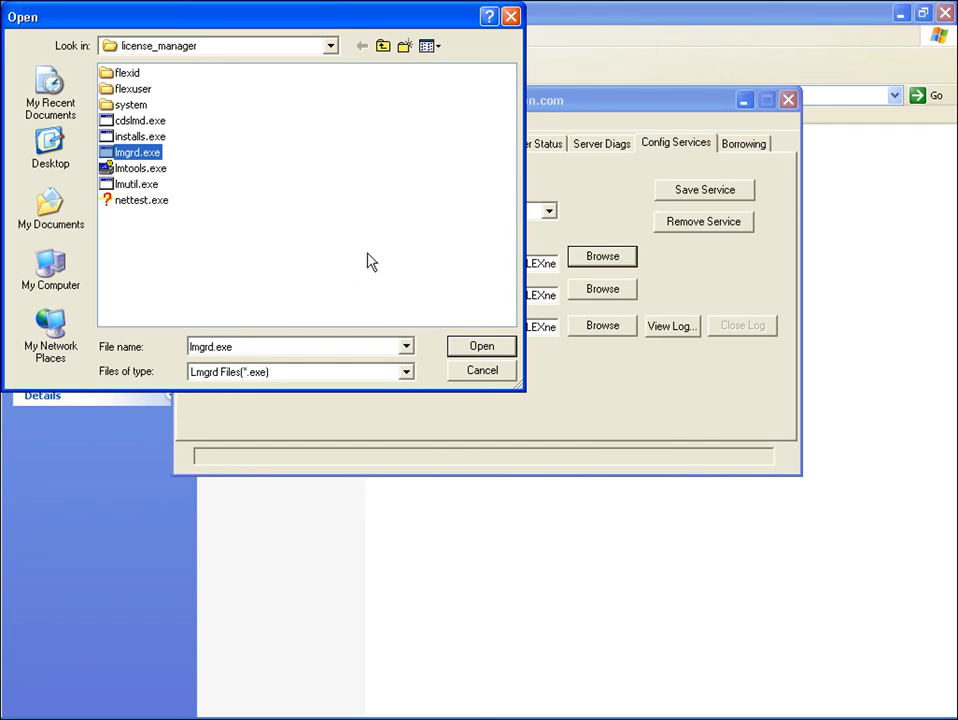
click(501, 377)
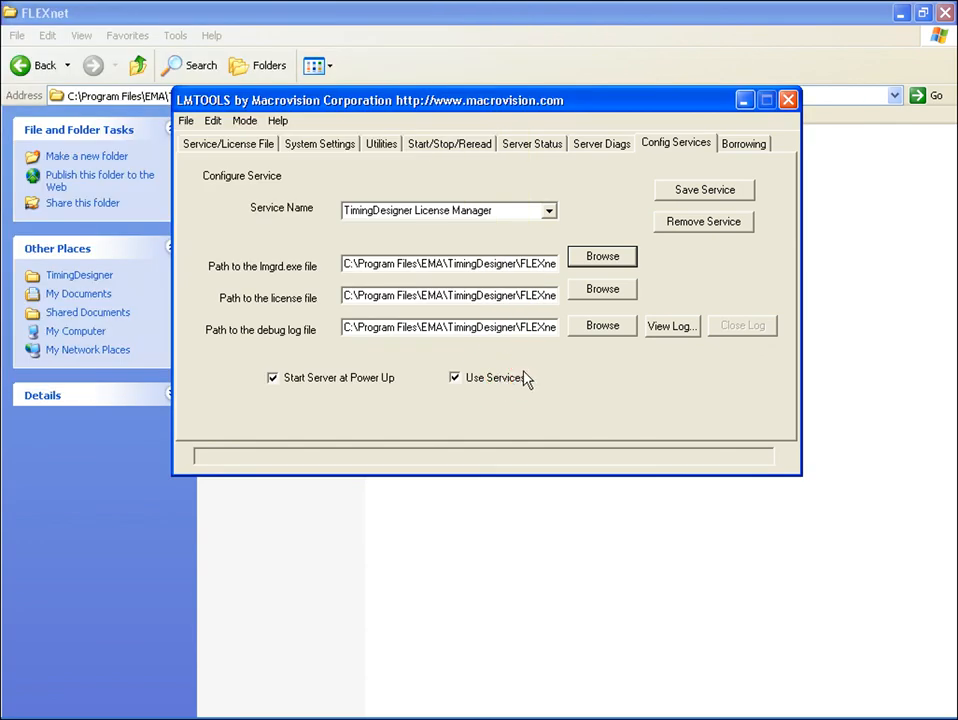
Set the license file path by filtering for .dat license files and choosing license.dat.
click(620, 293)
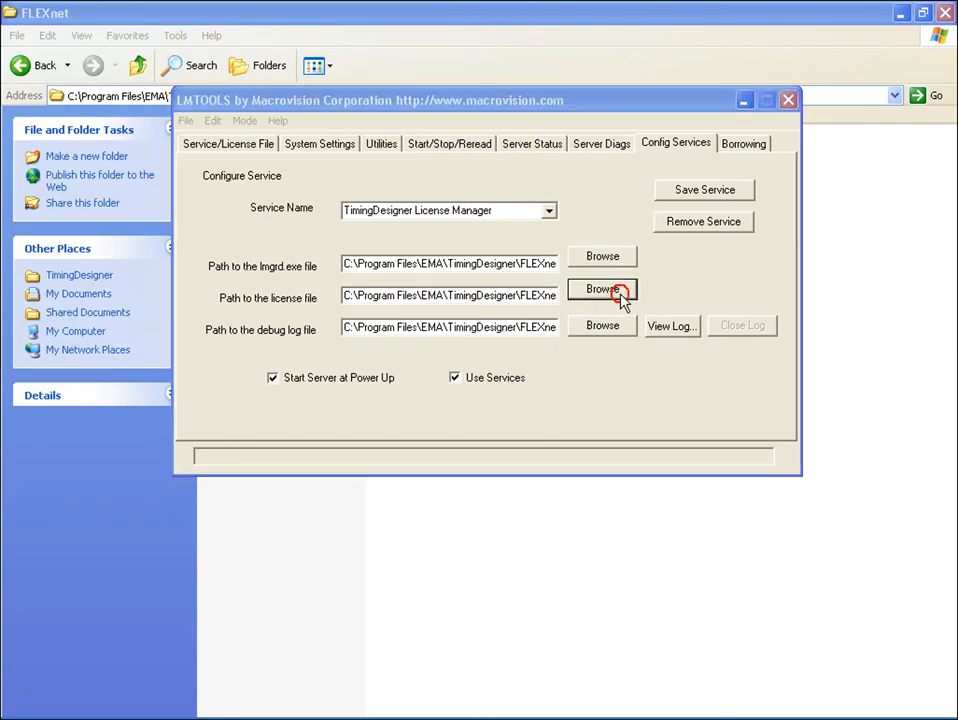
click(408, 373)
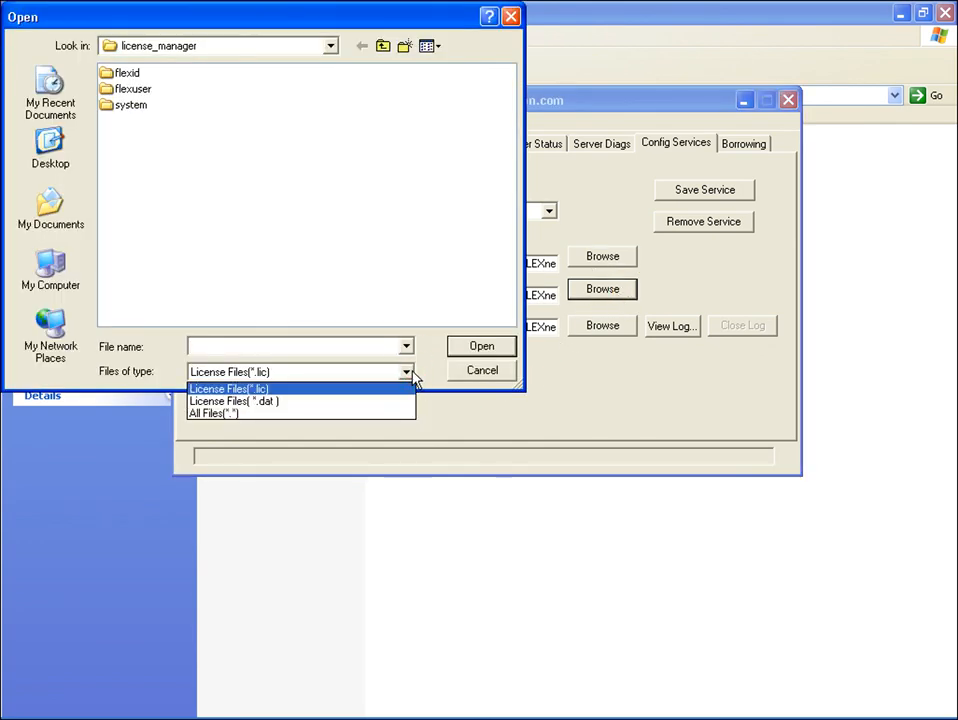
click(386, 401)
click(141, 121)
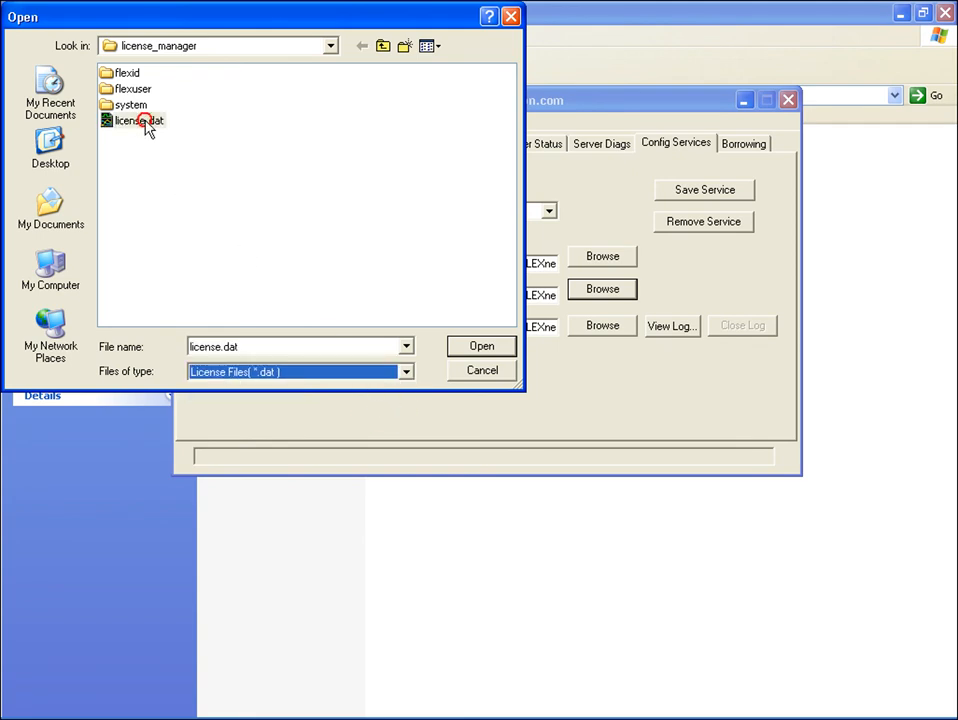
click(462, 376)
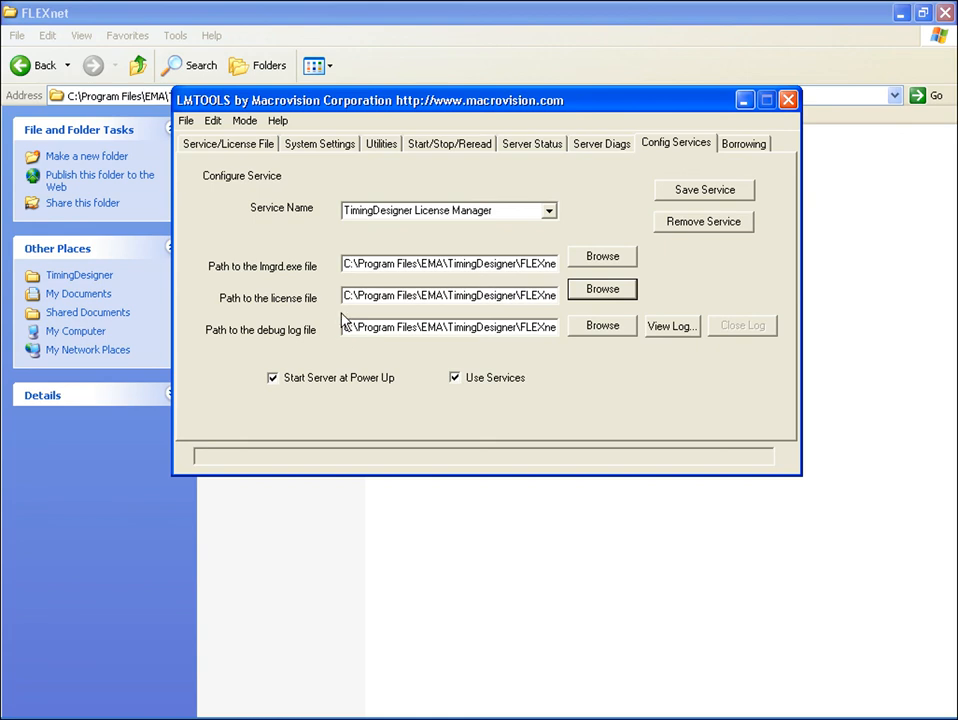
Review the license file and debug log paths, then open the Start/Stop/Reread page.
drag(344, 295, 646, 287)
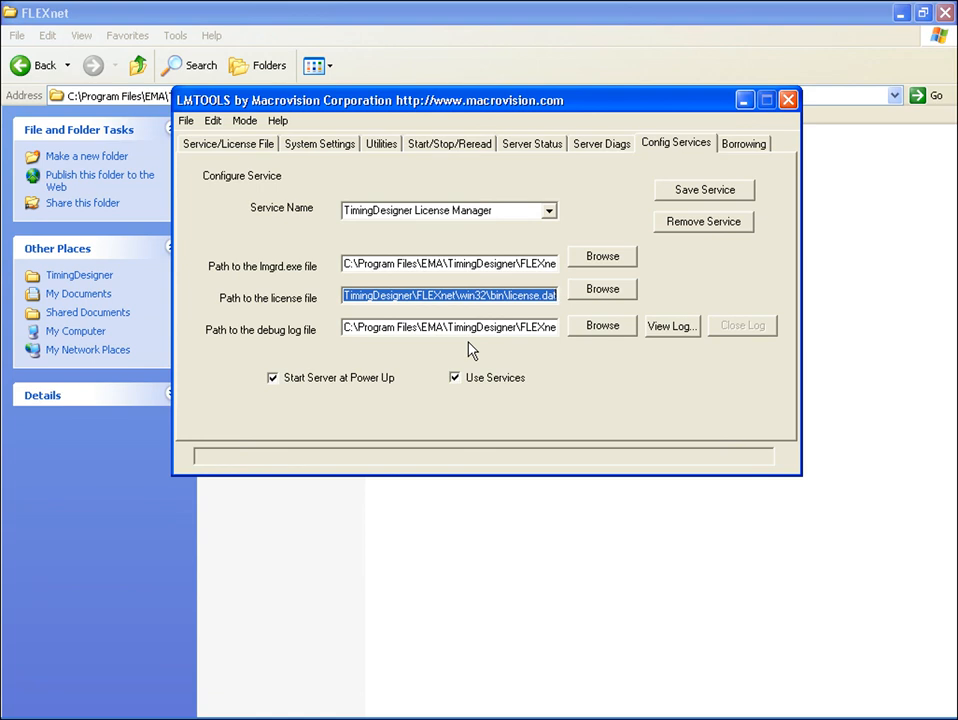
click(343, 328)
drag(343, 328, 866, 331)
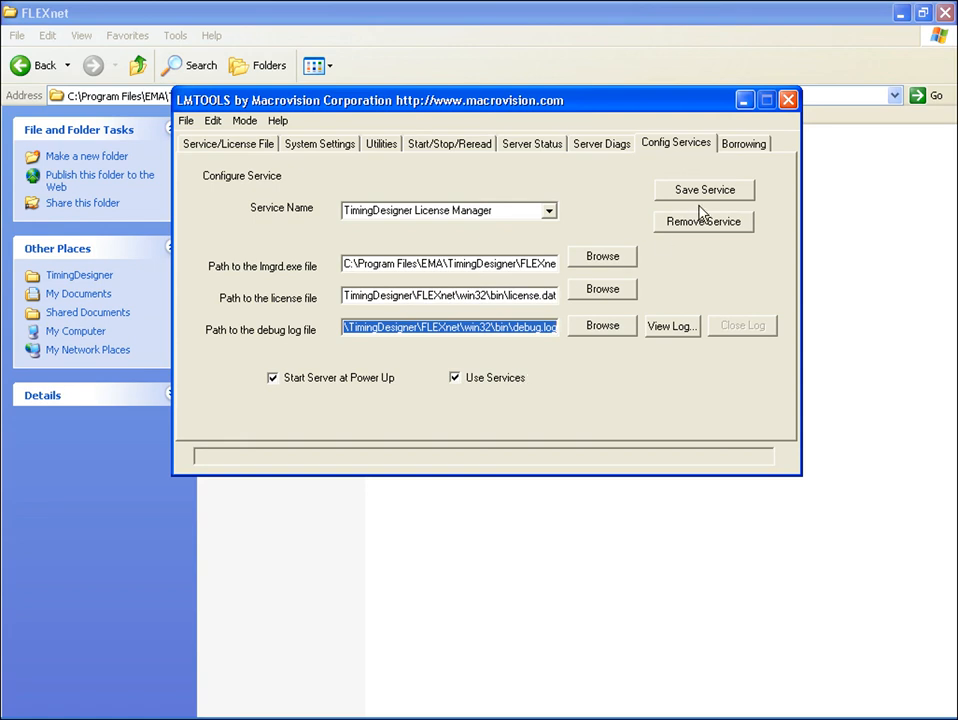
click(450, 150)
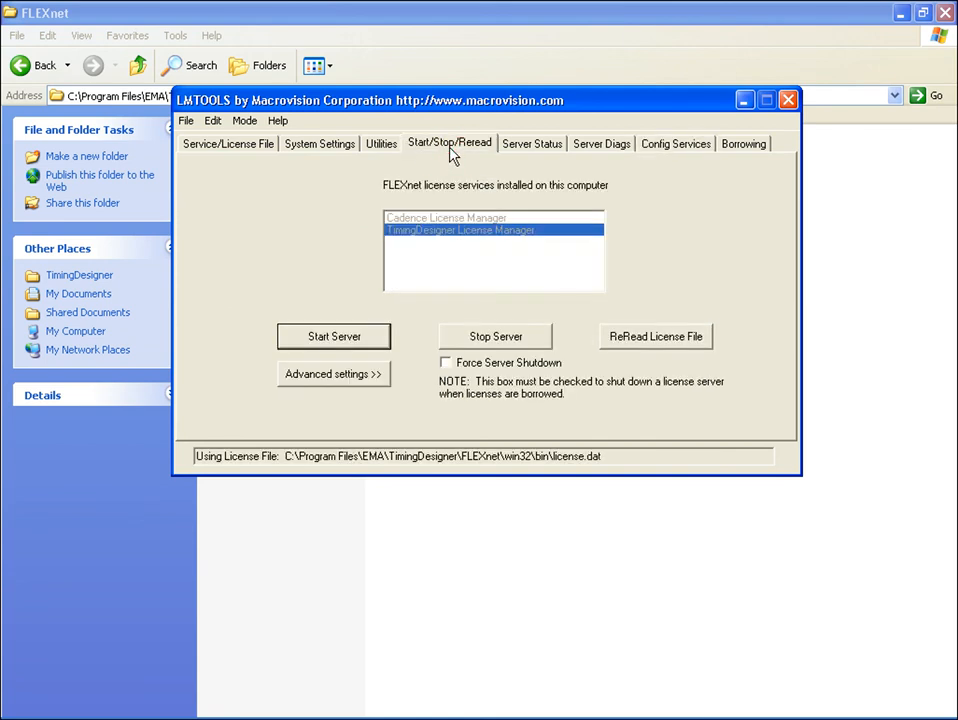